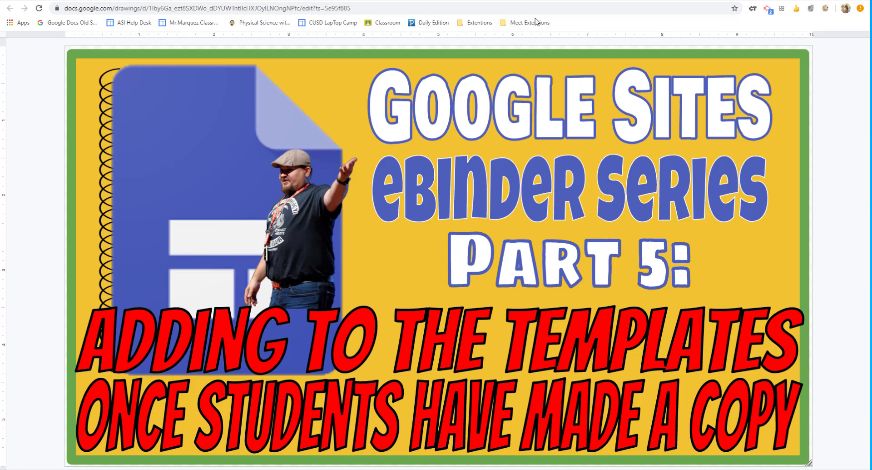
Close the title drawing and check the advanced sharing settings of the Unit Updates folder in Google Drive.
key("ctrl+w")
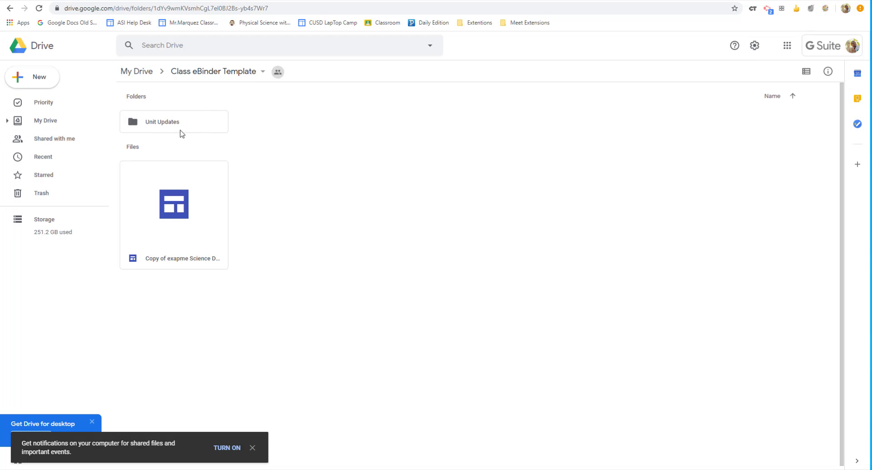
left_click(155, 124)
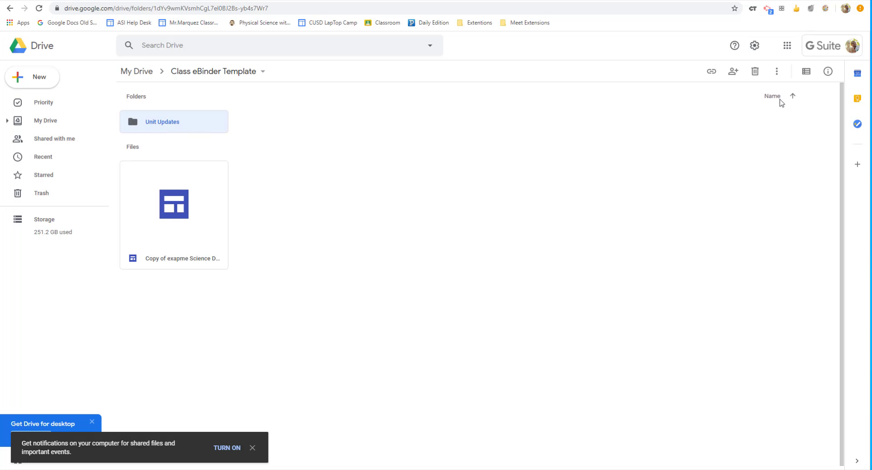
left_click(734, 71)
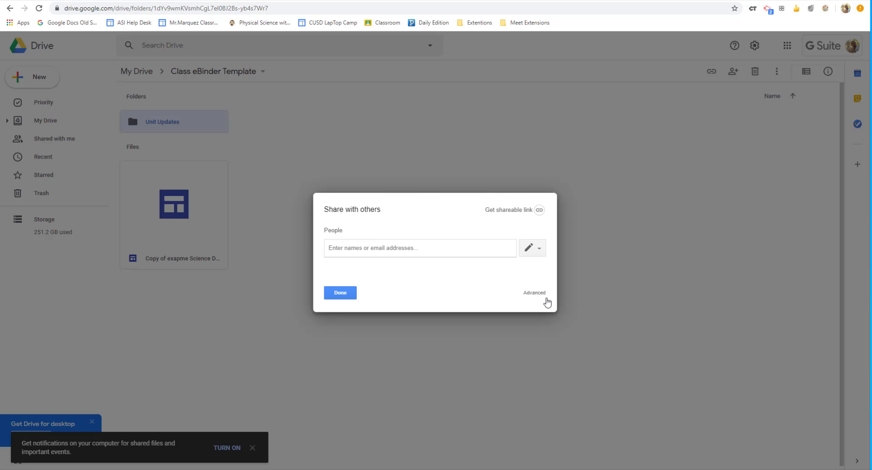
left_click(539, 293)
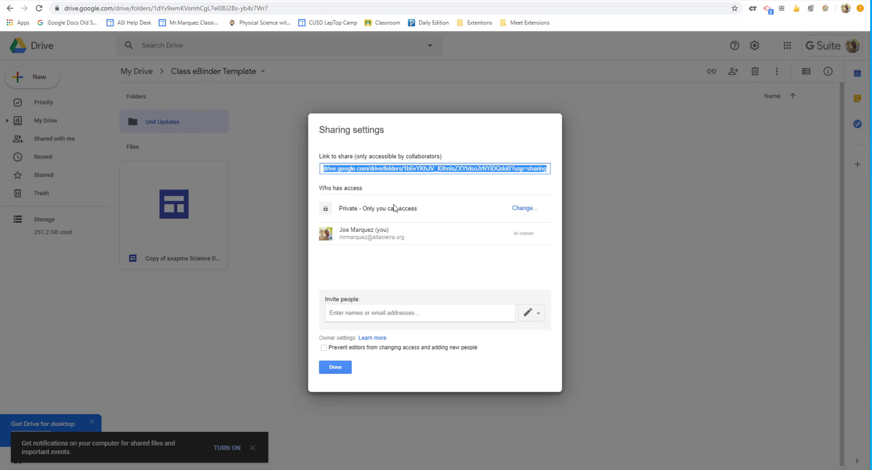
left_click(336, 367)
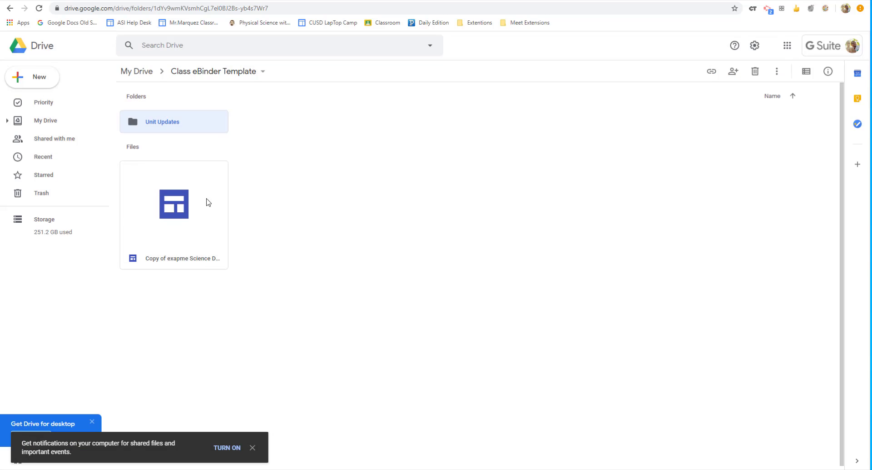
In the Unit Updates folder, share the Unit #1 Updates/Materials presentation so anyone with the link can view.
double_click(183, 125)
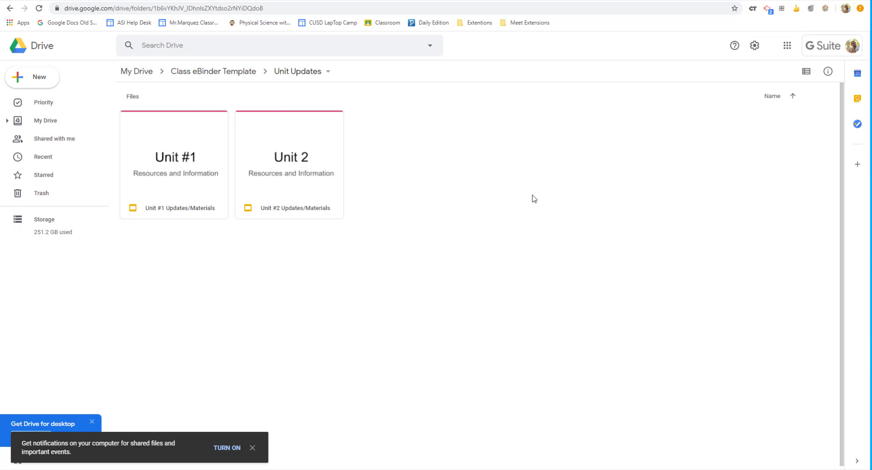
left_click(177, 170)
left_click(711, 70)
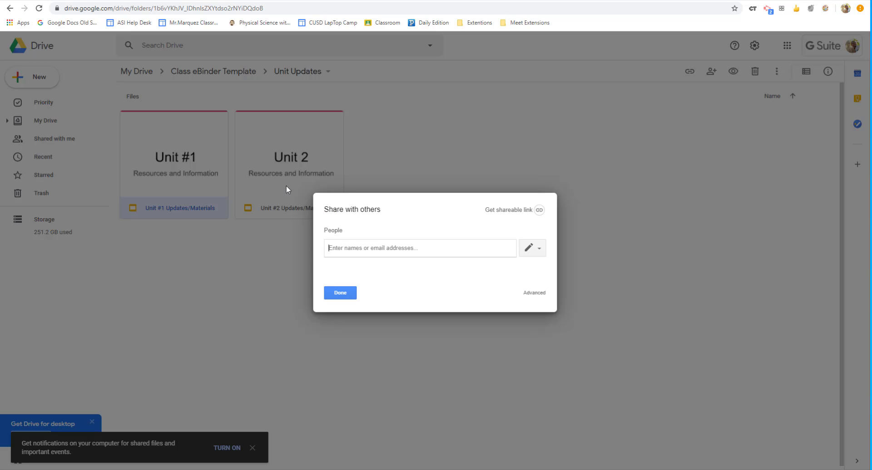
left_click(535, 293)
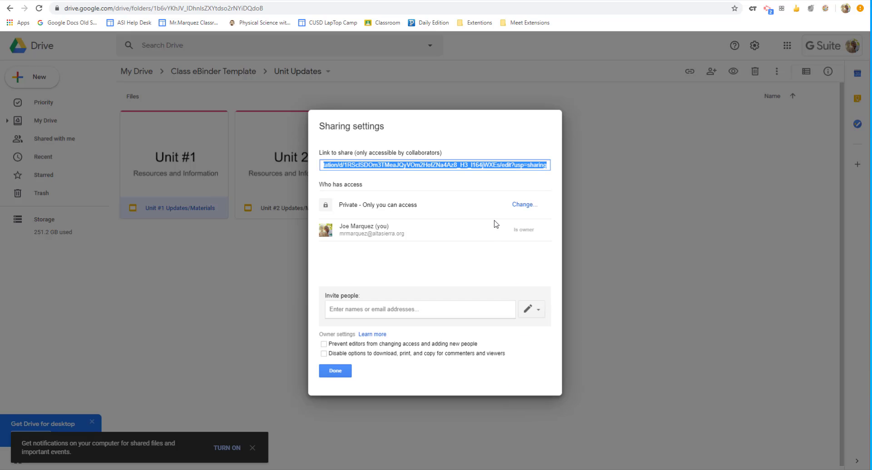
left_click(526, 206)
left_click(405, 216)
left_click(349, 354)
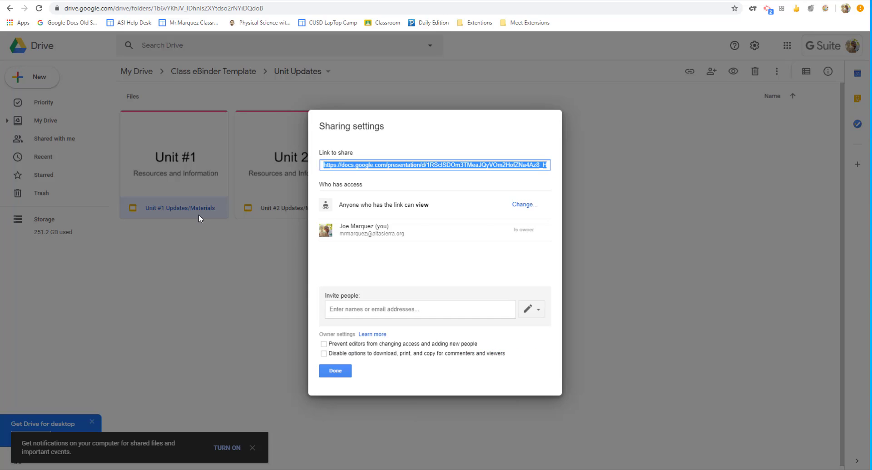
left_click(334, 370)
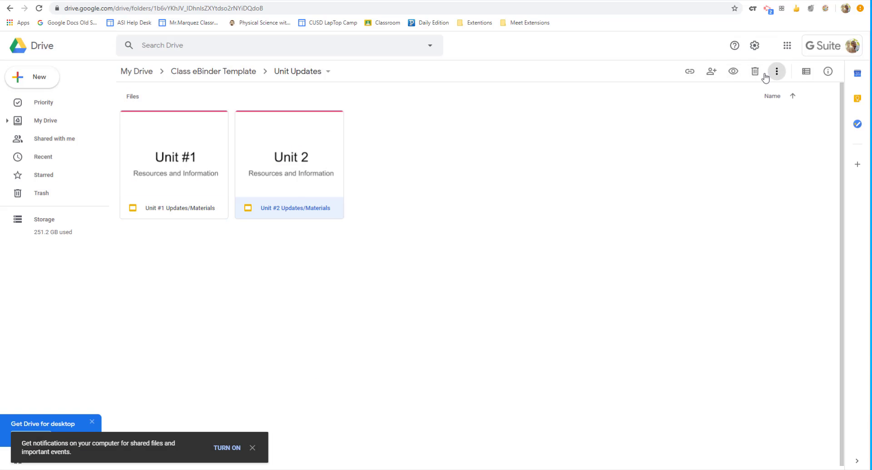
Set link sharing for the Unit #2 Updates/Materials presentation to anyone with the link.
left_click(713, 73)
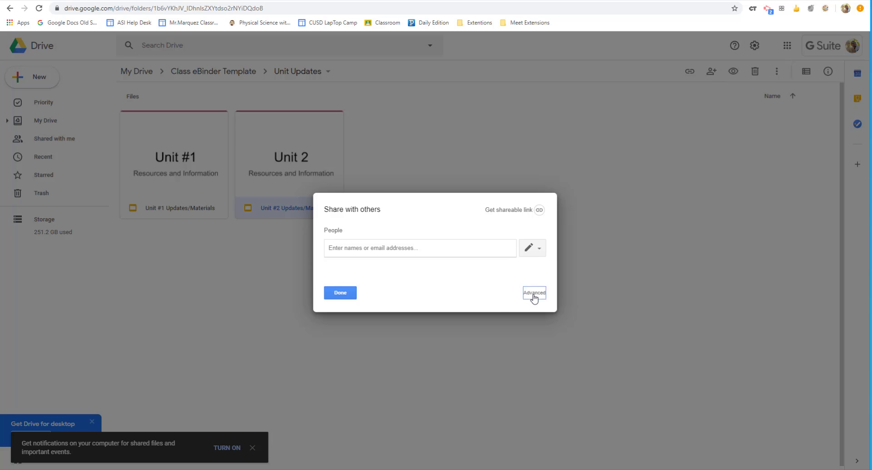
left_click(532, 293)
left_click(523, 204)
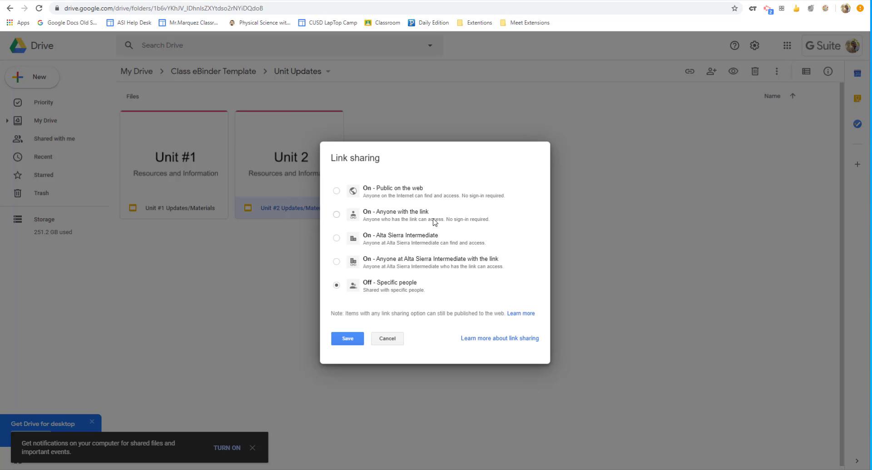
left_click(348, 354)
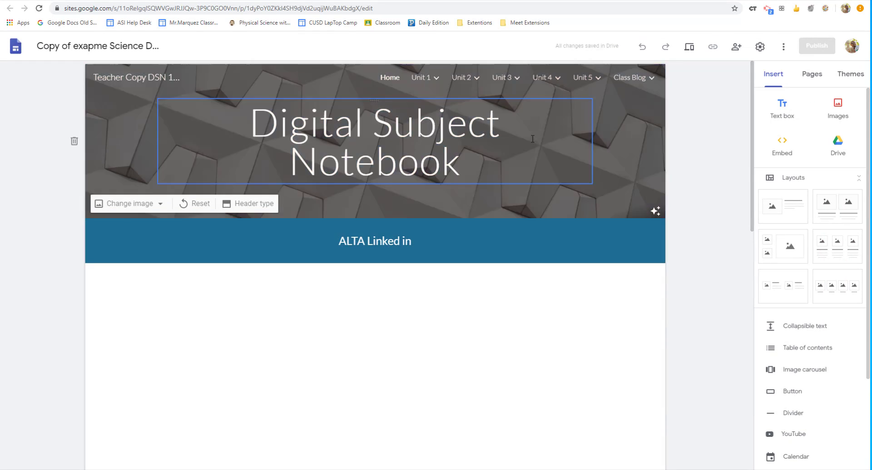
On the site's Unit 1 page, change the Unit Resources heading to "New Unit Resources".
left_click(425, 80)
scroll(363, 291, "down", 15)
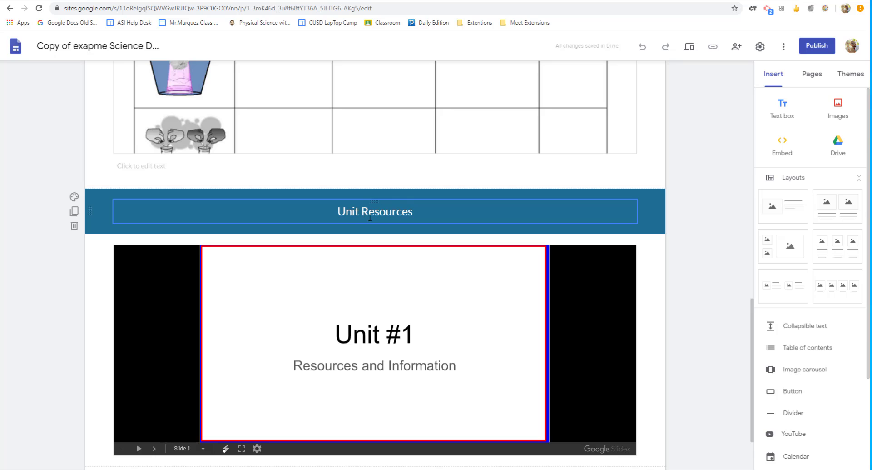
left_click(341, 211)
type("New")
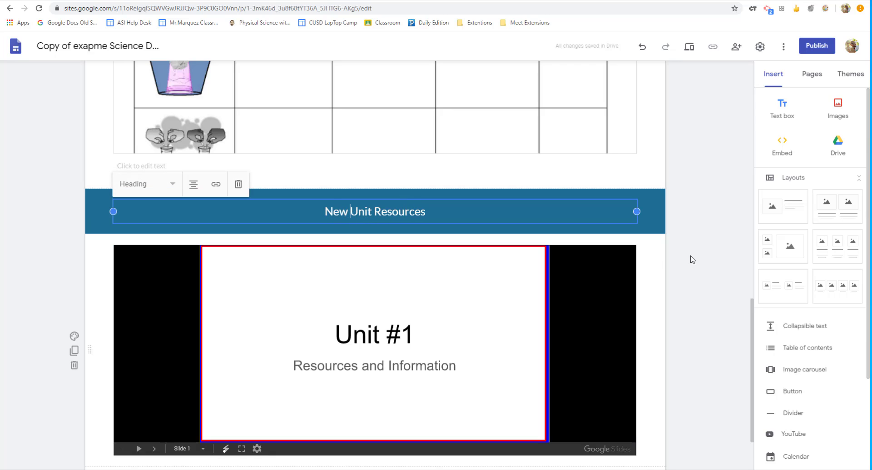
left_click(709, 255)
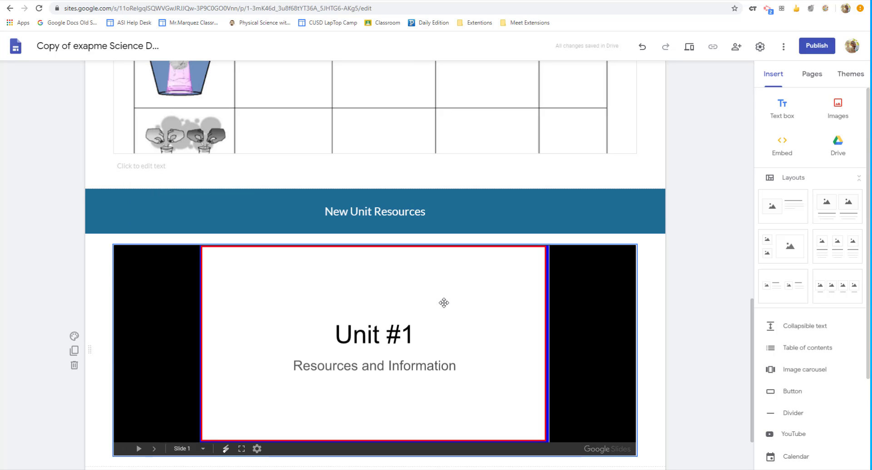
Replace the embedded presentation under New Unit Resources with Unit #1 Updates/Materials from Drive, enlarged to the full content width.
left_click(162, 248)
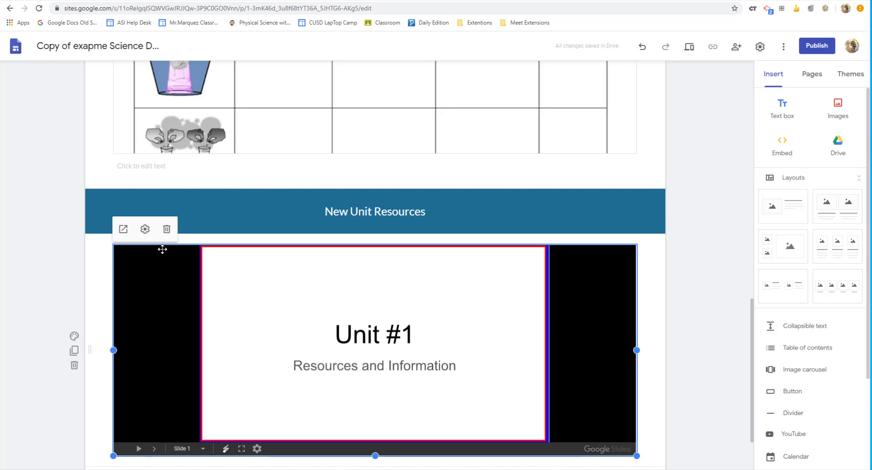
left_click(167, 227)
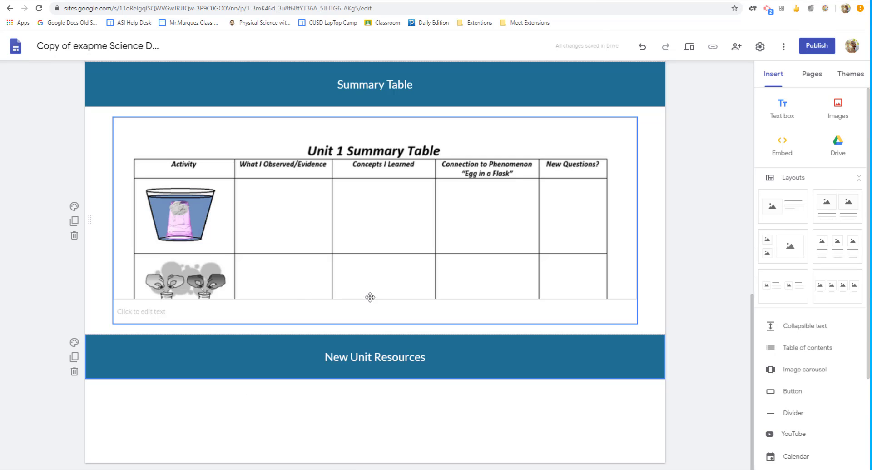
double_click(382, 404)
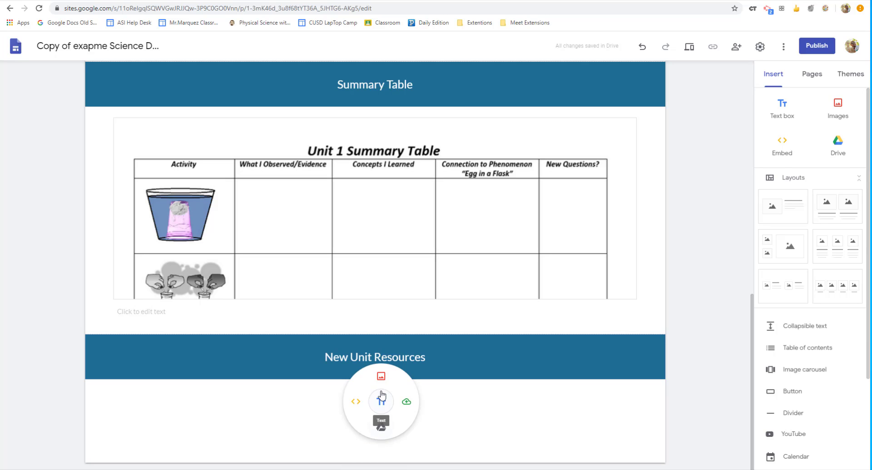
left_click(438, 408)
double_click(327, 401)
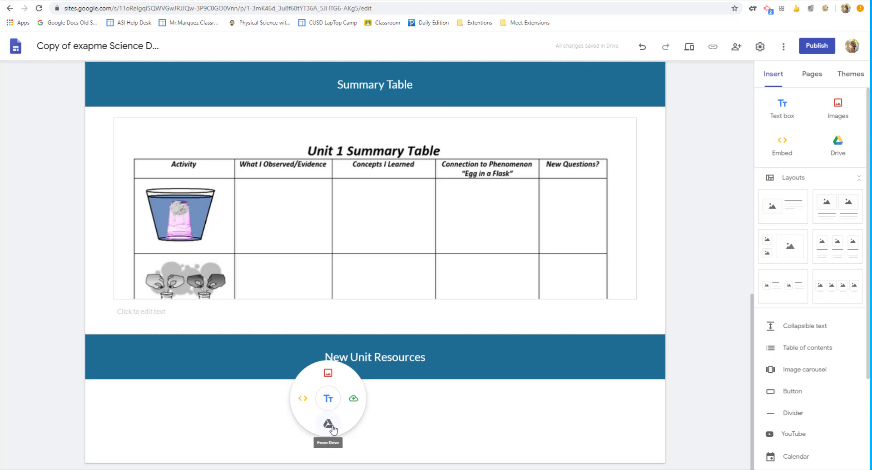
left_click(332, 416)
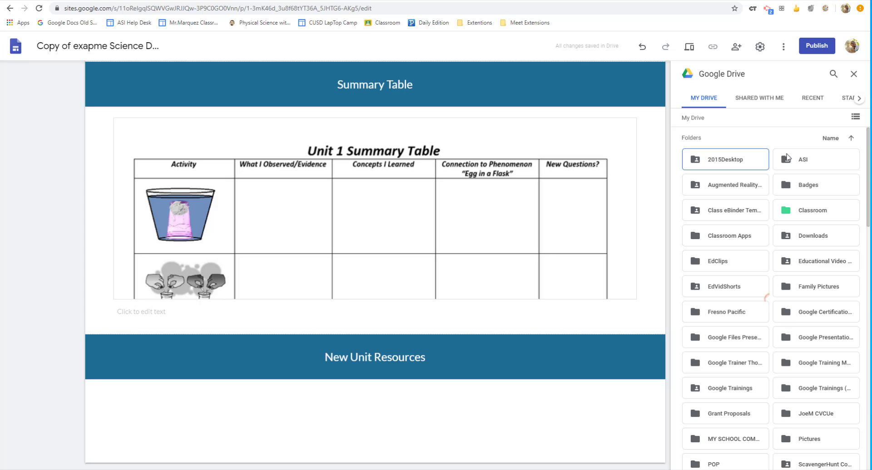
left_click(812, 101)
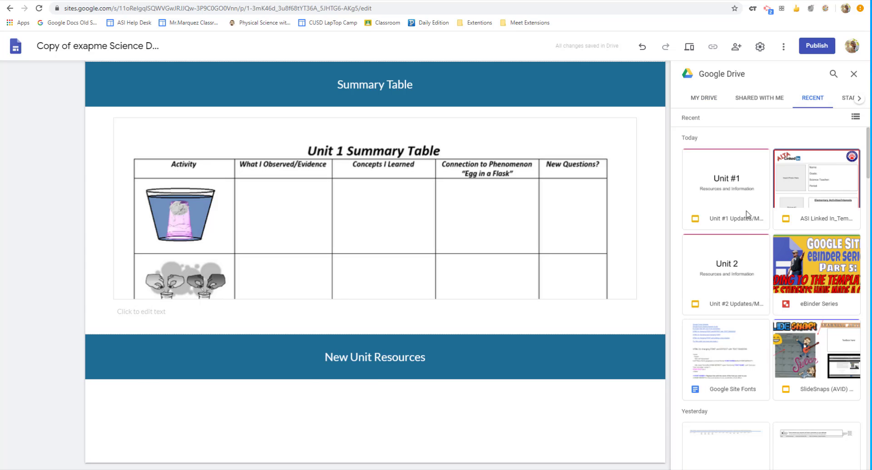
left_click(741, 193)
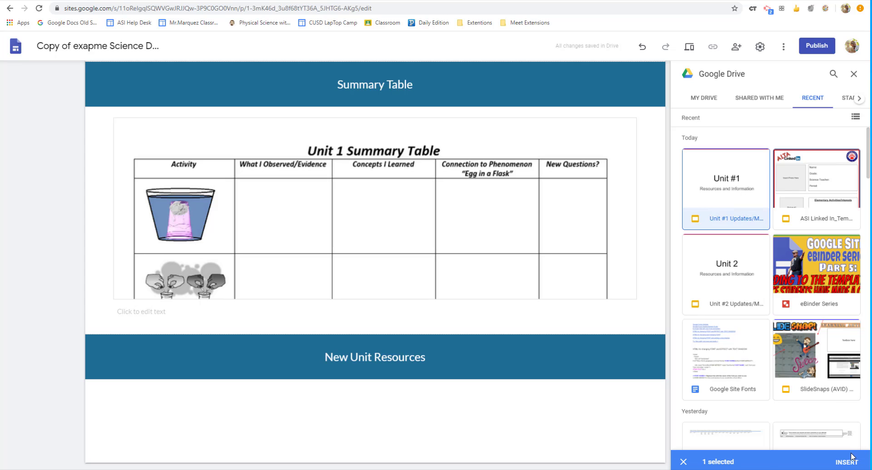
left_click(846, 463)
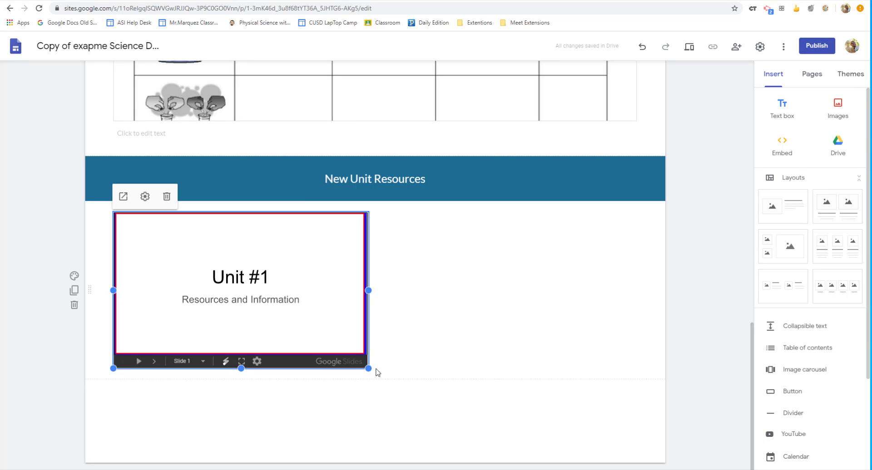
left_click_drag(371, 370, 673, 462)
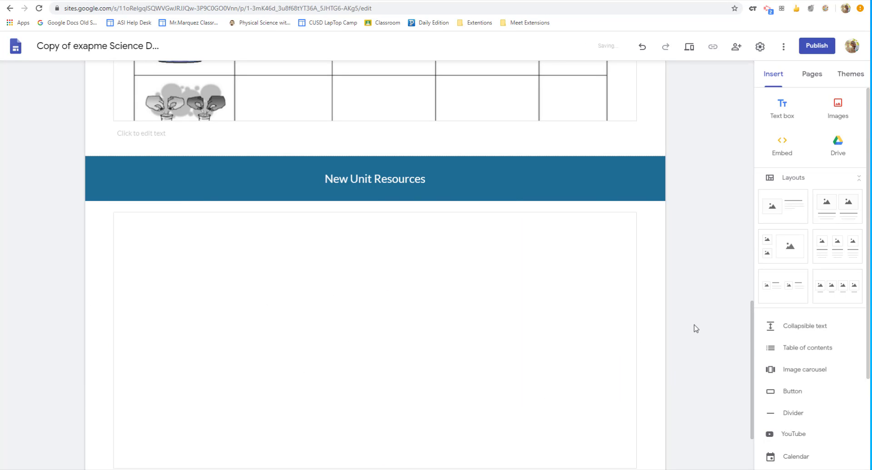
Add a Heading-style text box at the end of the Unit 2 page and give its section the Emphasis 2 background.
scroll(525, 222, "up", 7)
scroll(525, 222, "up", 10)
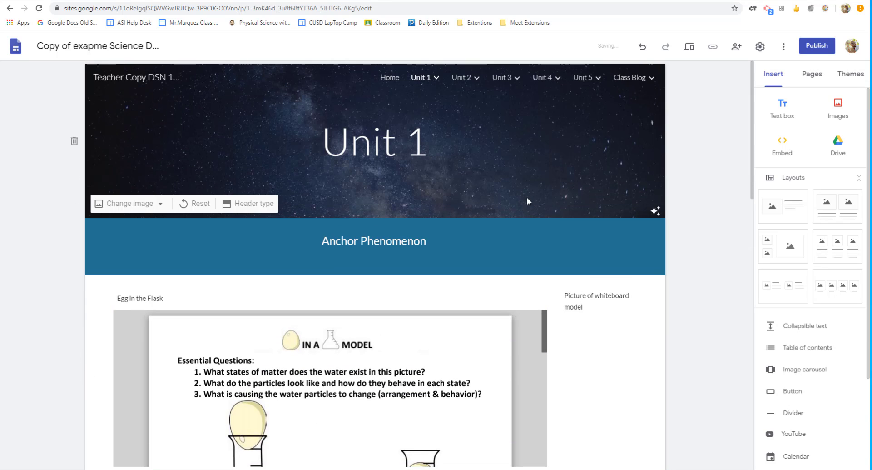
left_click(466, 78)
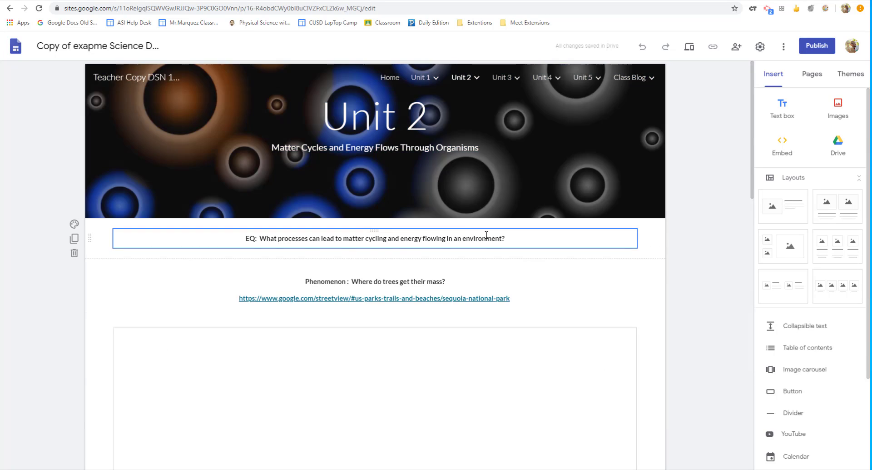
scroll(485, 249, "down", 6)
scroll(484, 248, "down", 10)
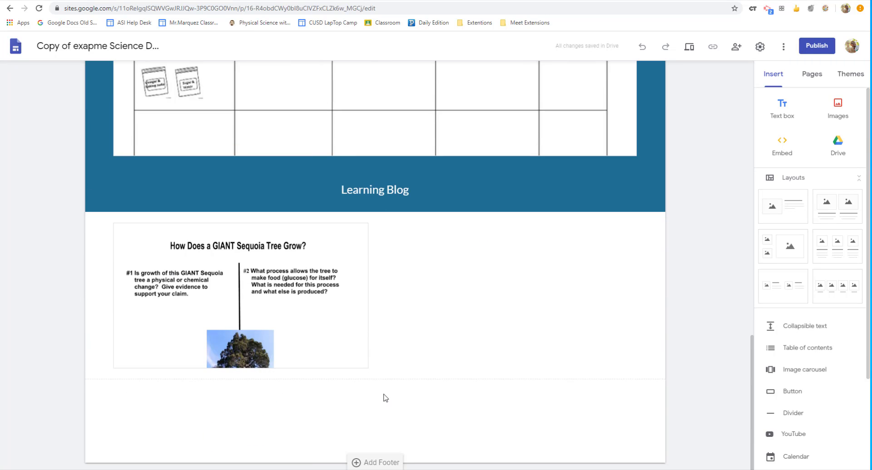
double_click(384, 397)
left_click(383, 396)
left_click(172, 334)
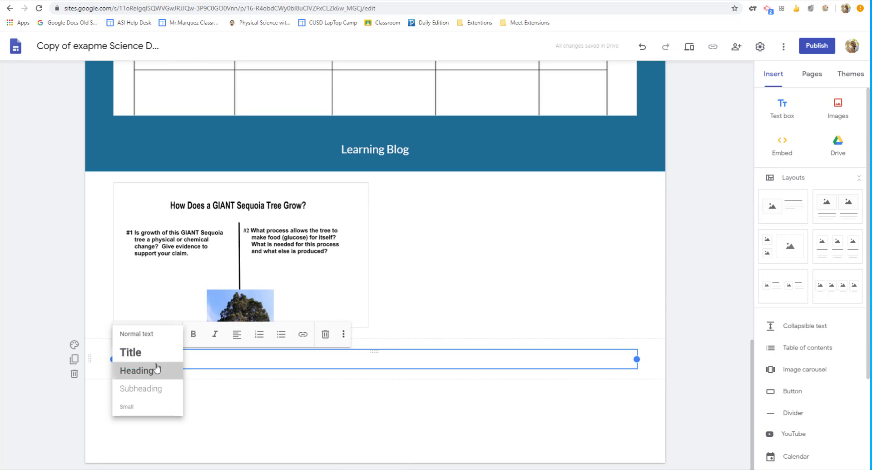
left_click(155, 367)
left_click(74, 347)
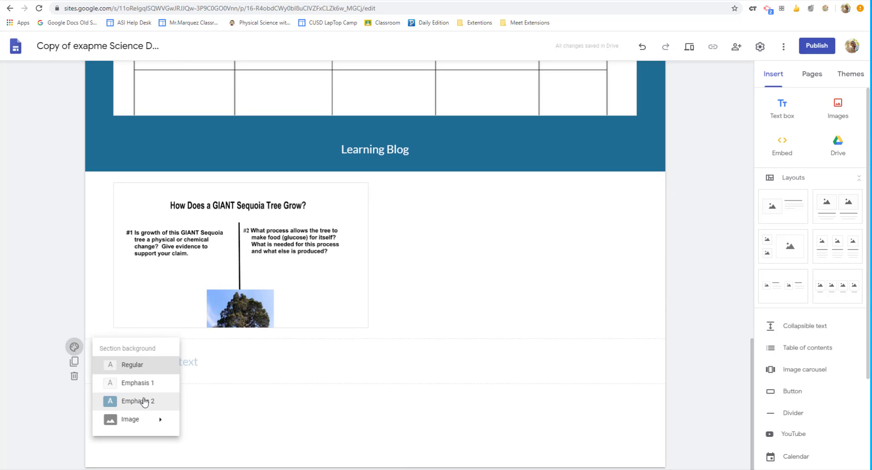
left_click(119, 400)
Center the new heading on the Unit 2 page and enter "New Unit Resources".
left_click(246, 362)
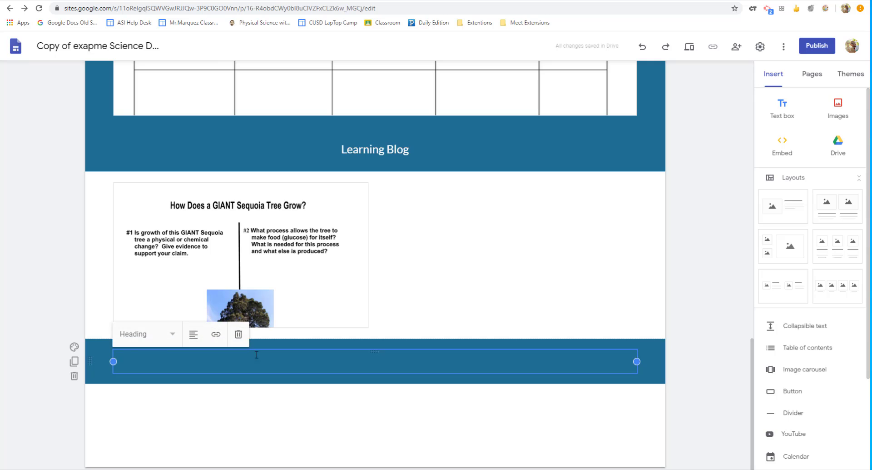
left_click(194, 334)
left_click(200, 357)
type("New Unit Resources")
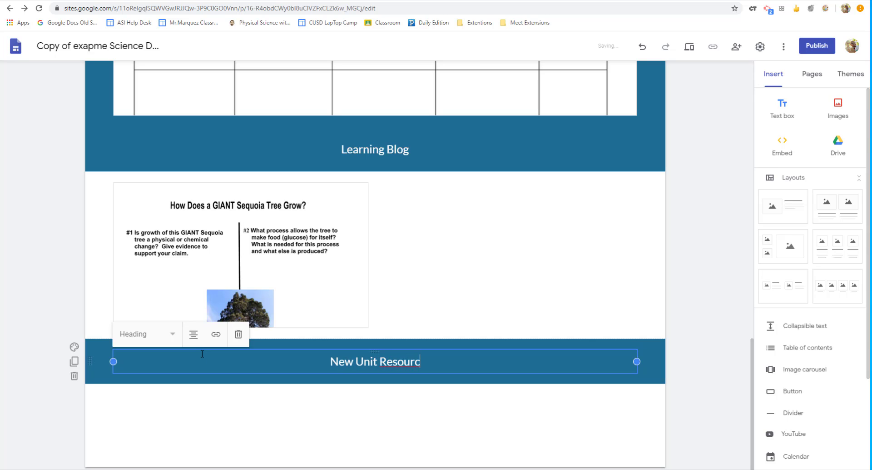
Insert the Unit #2 Updates/Materials presentation from Drive's recent files below the New Unit Resources heading.
double_click(383, 399)
left_click(383, 422)
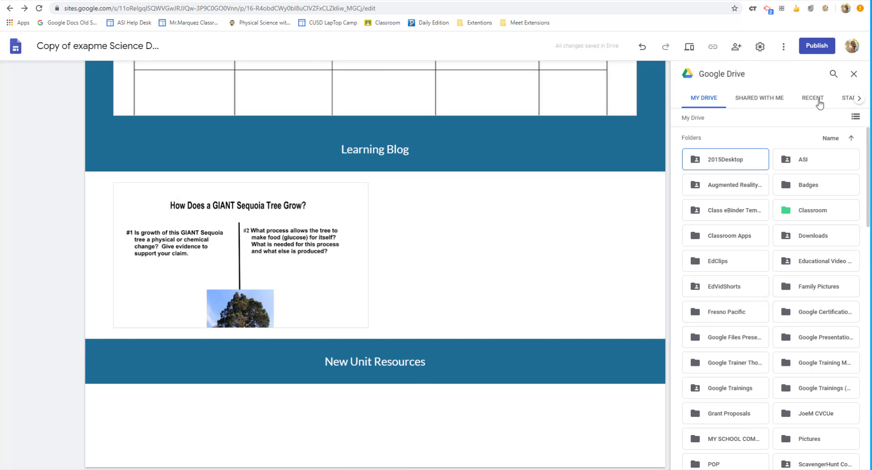
left_click(813, 101)
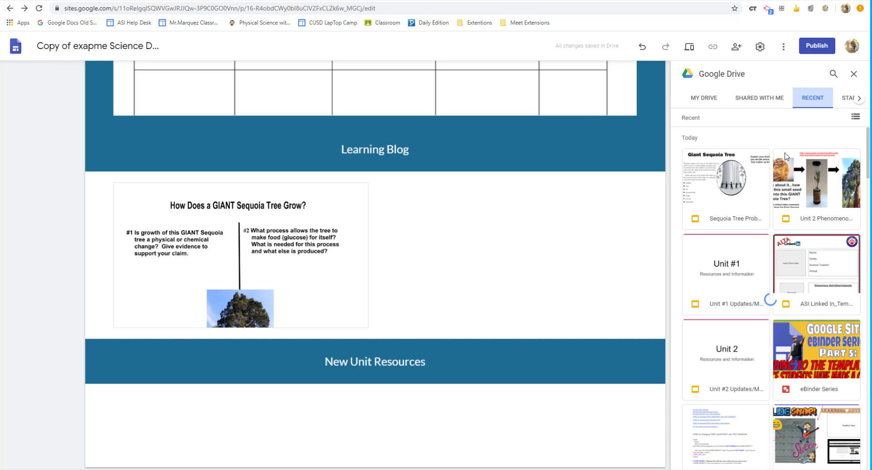
left_click(737, 354)
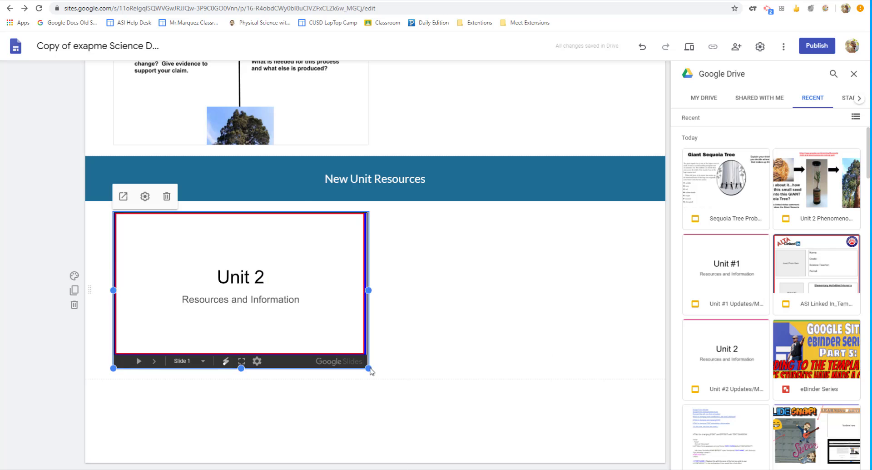
Enlarge the embedded Unit 2 presentation under New Unit Resources to the full content width and review the Unit 2 page.
left_click_drag(623, 460, 639, 462)
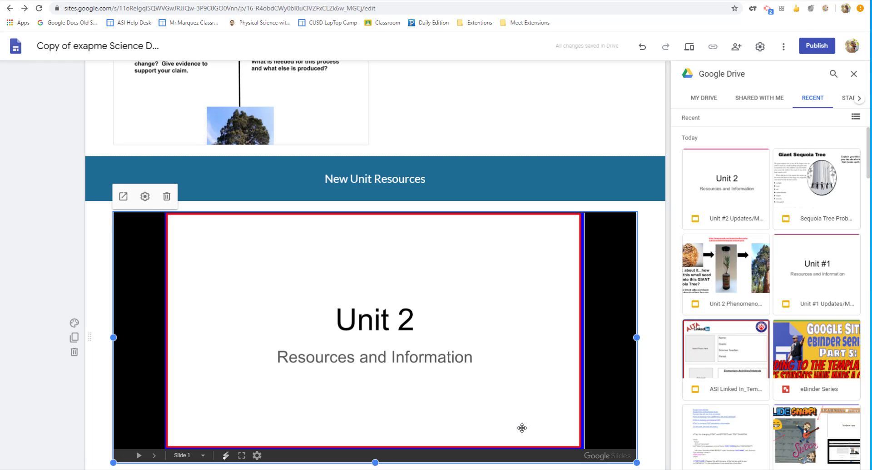
scroll(506, 415, "up", 15)
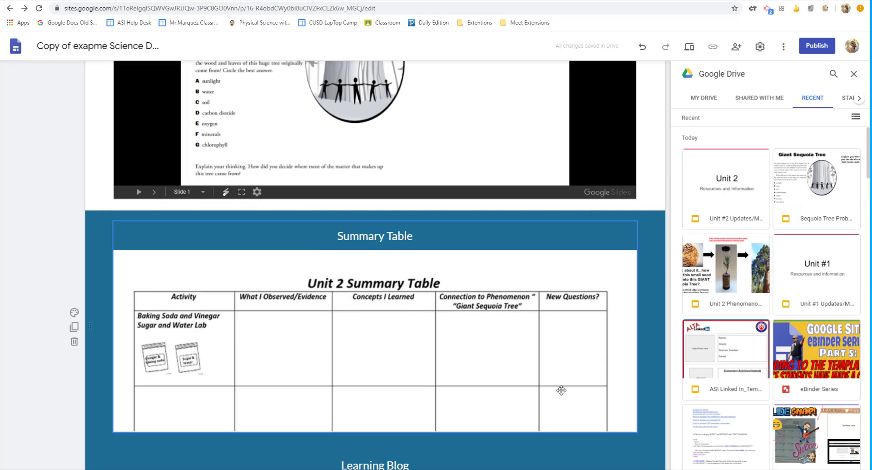
scroll(590, 291, "up", 9)
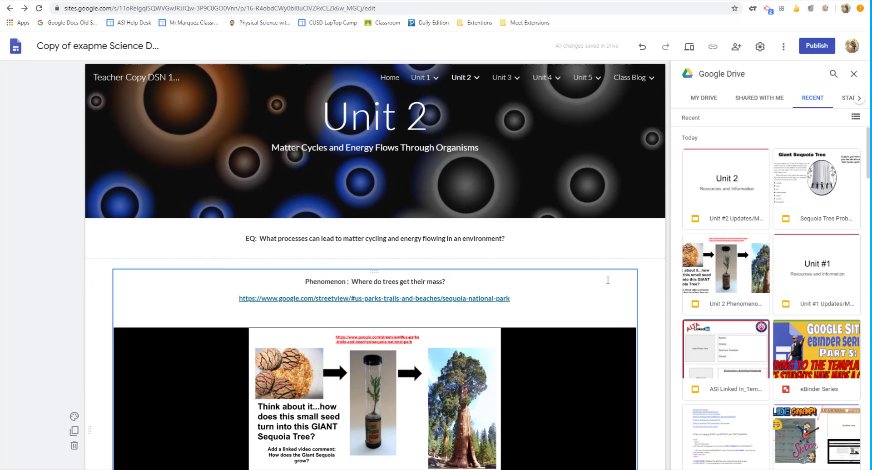
scroll(594, 282, "down", 8)
scroll(613, 289, "down", 12)
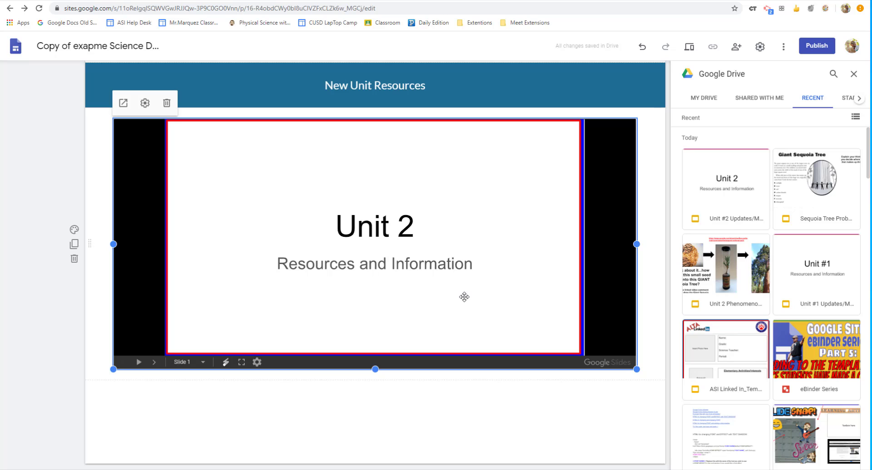
left_click(25, 150)
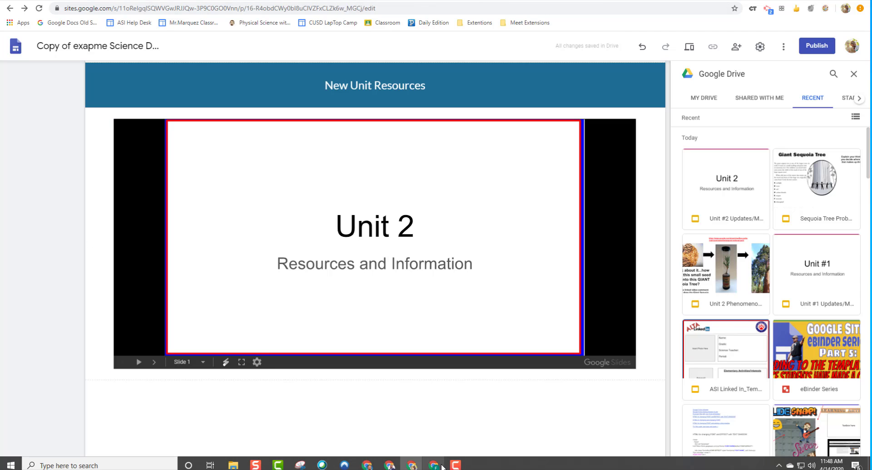
Switch to the student's Classroom and open the Class eBinder Template folder attached to the eBinder Template assignment.
left_click(433, 465)
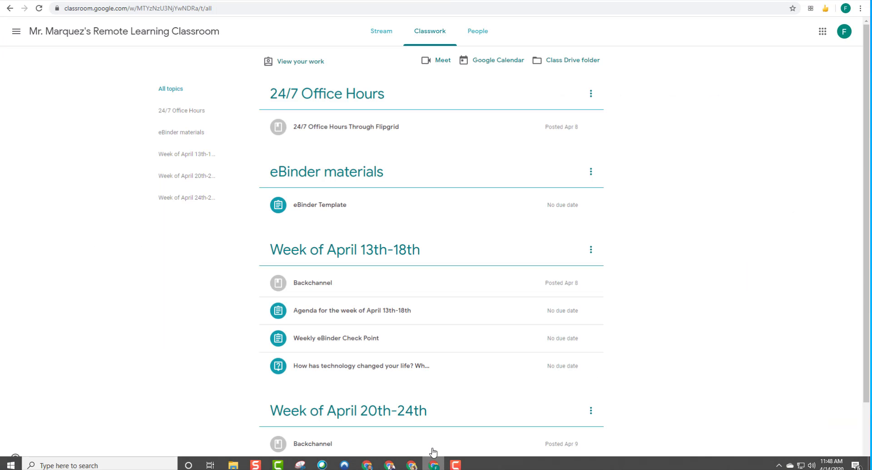
left_click(358, 209)
scroll(415, 364, "down", 1)
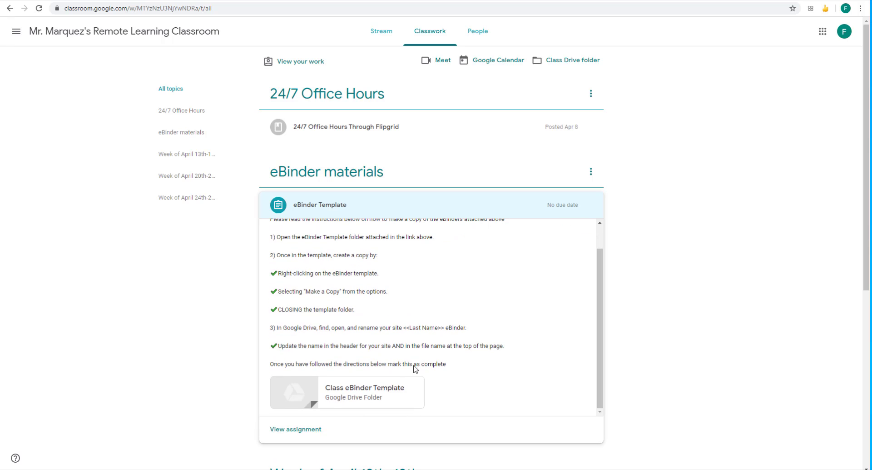
left_click(388, 391)
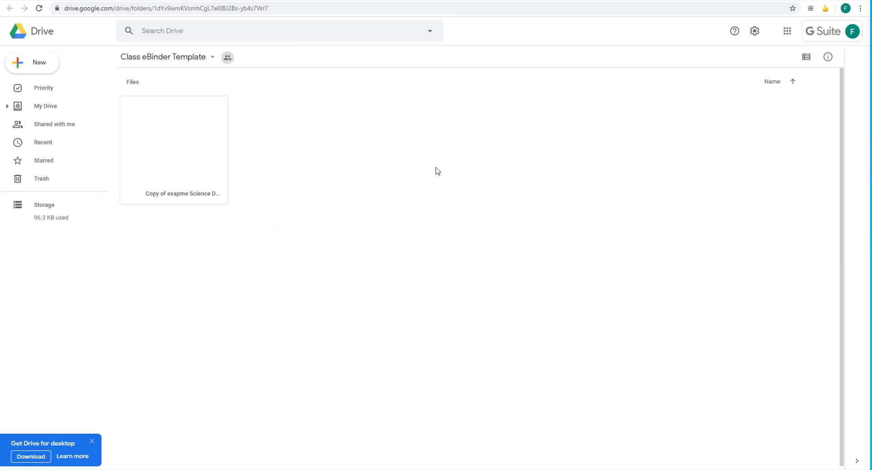
Make a copy of the eBinder site template from the Class eBinder Template folder and open the copied site.
left_click(178, 145)
right_click(178, 145)
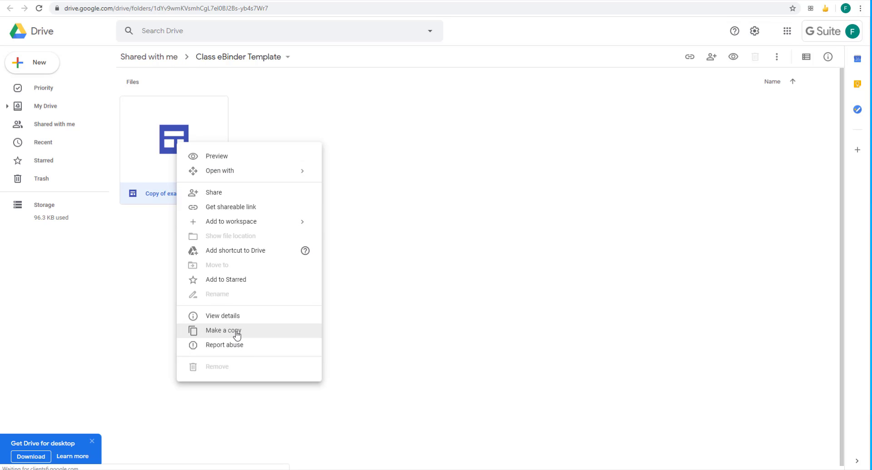
left_click(236, 330)
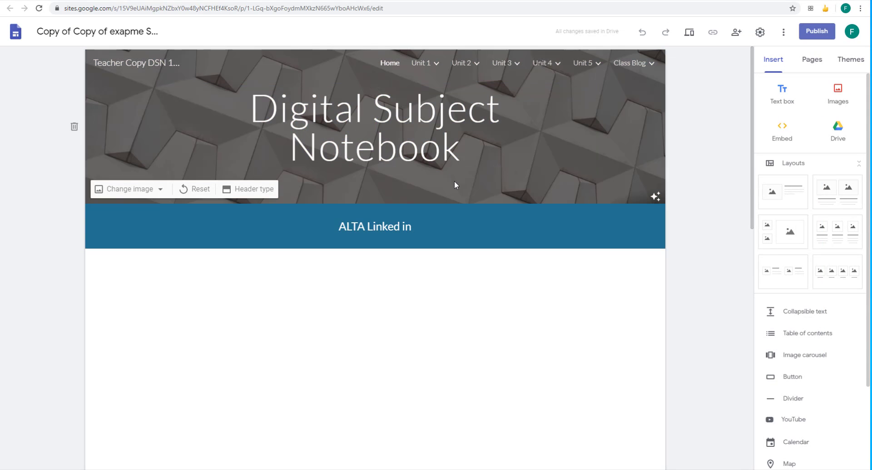
Open the Unit 1 page of the copied site and check the presentation under New Unit Resources.
mouse_move(424, 67)
left_click(411, 152)
scroll(406, 206, "down", 15)
scroll(410, 211, "down", 4)
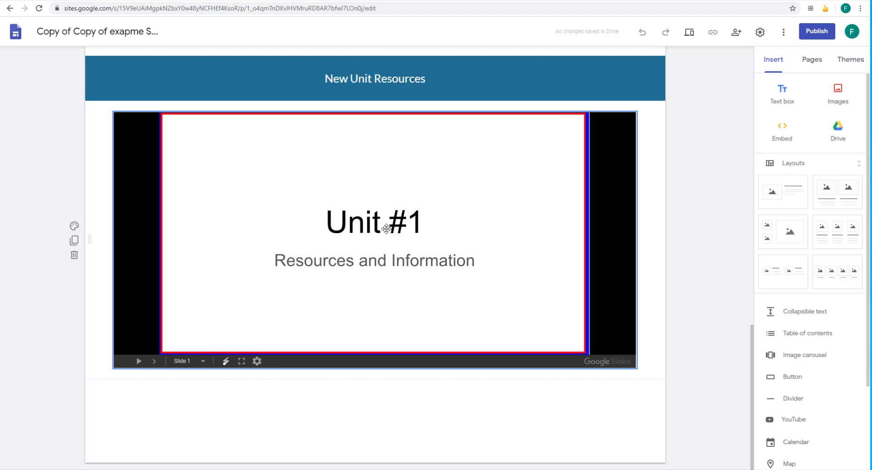
left_click(372, 408)
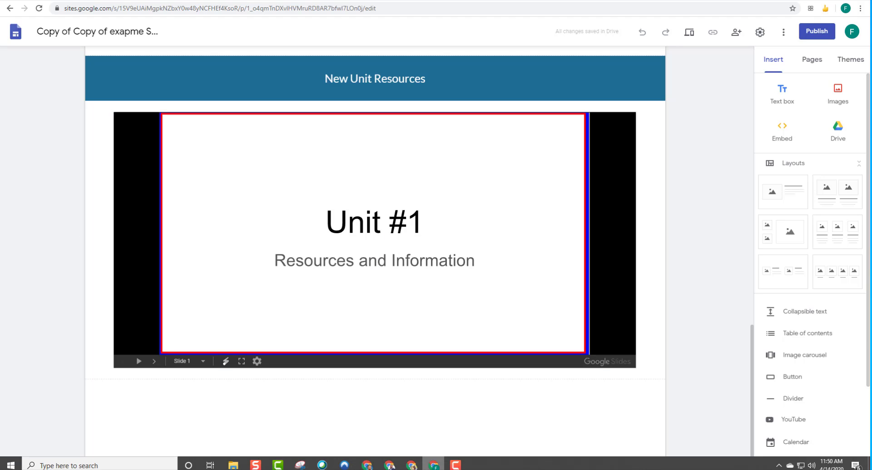
Switch to the teacher's Unit #2 Updates/Materials presentation, enter "Make sure you..." in slide 2's body, and shorten that text box.
left_click(411, 465)
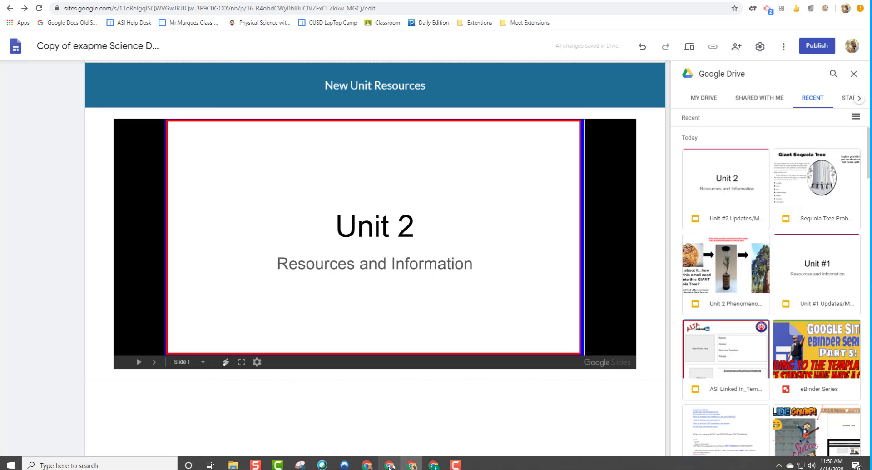
scroll(324, 192, "up", 6)
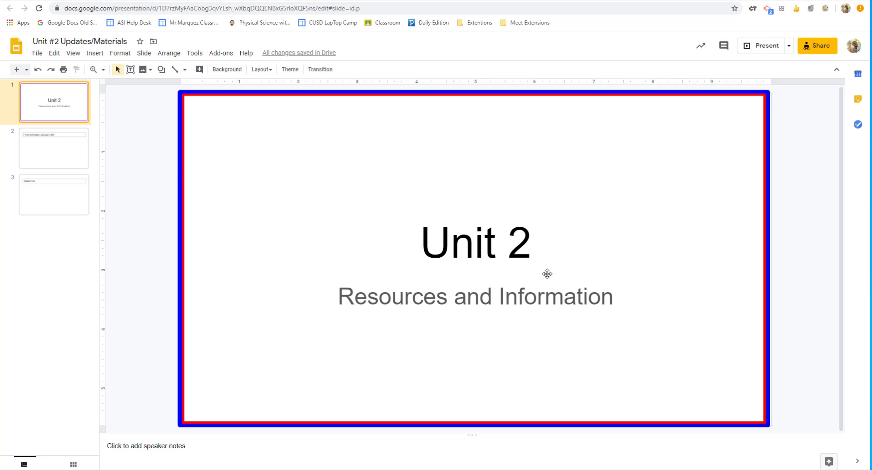
left_click(64, 153)
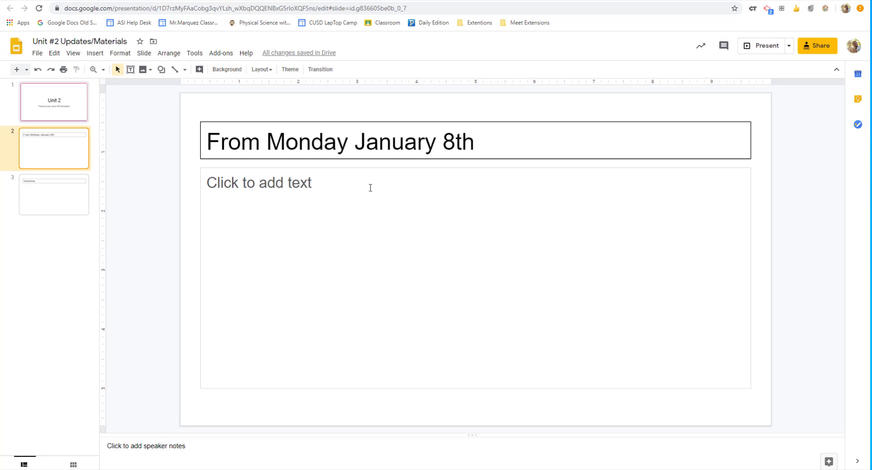
left_click(345, 181)
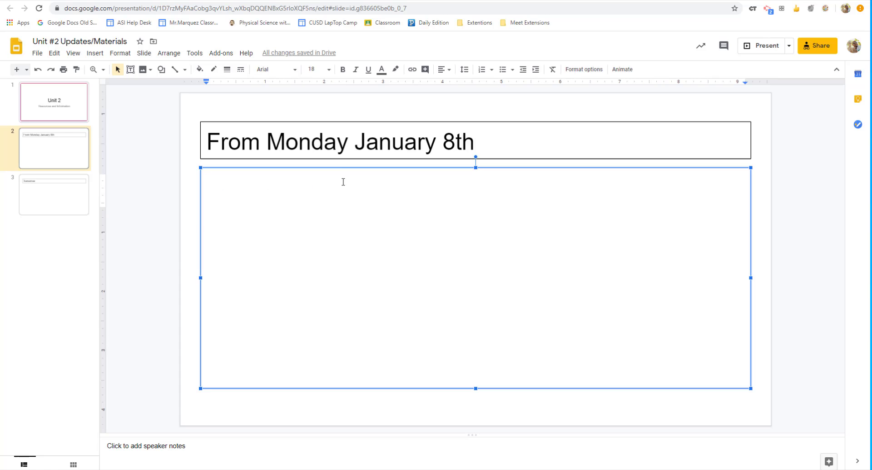
type("Make su")
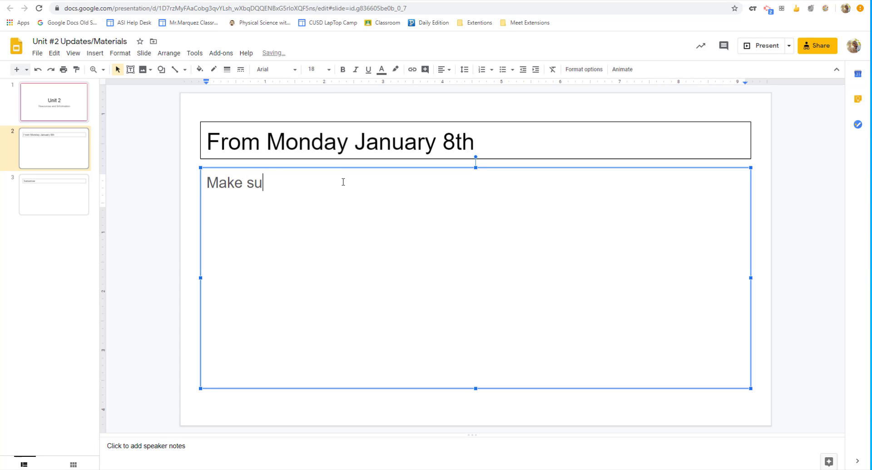
type("re you...")
left_click_drag(476, 388, 468, 225)
left_click(789, 210)
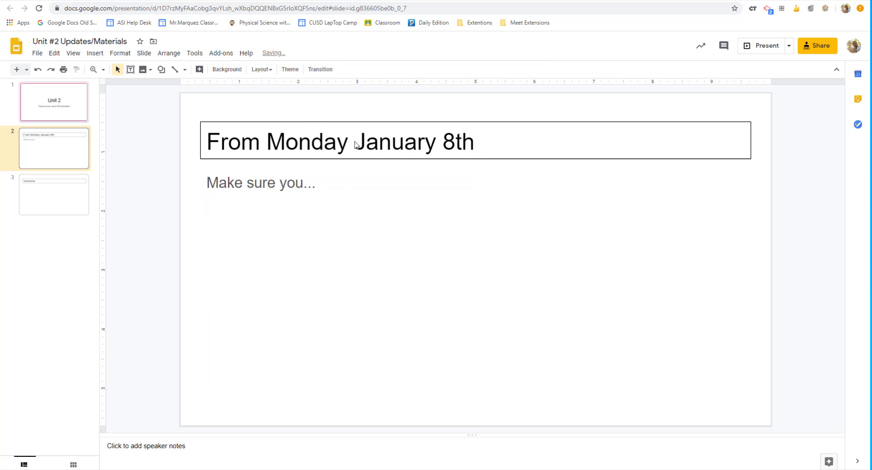
Search YouTube for "Atoms", insert the first video on slide 2, and move it to the middle below the text.
left_click(96, 54)
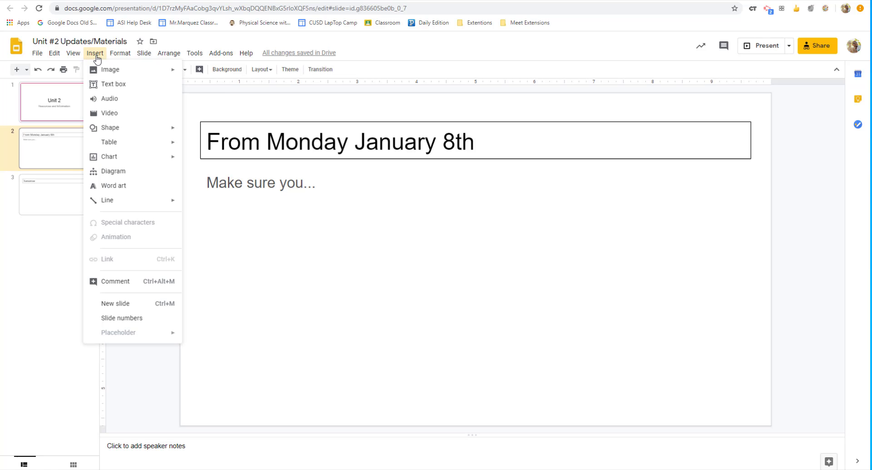
left_click(136, 115)
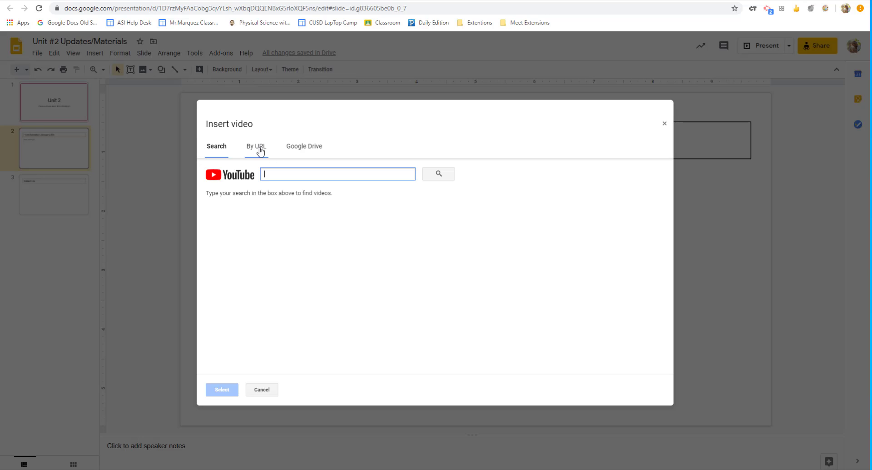
left_click(256, 146)
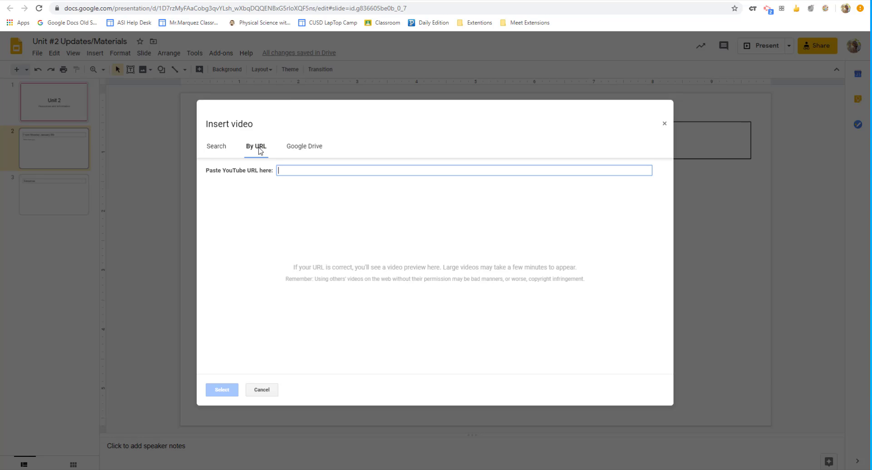
left_click(215, 147)
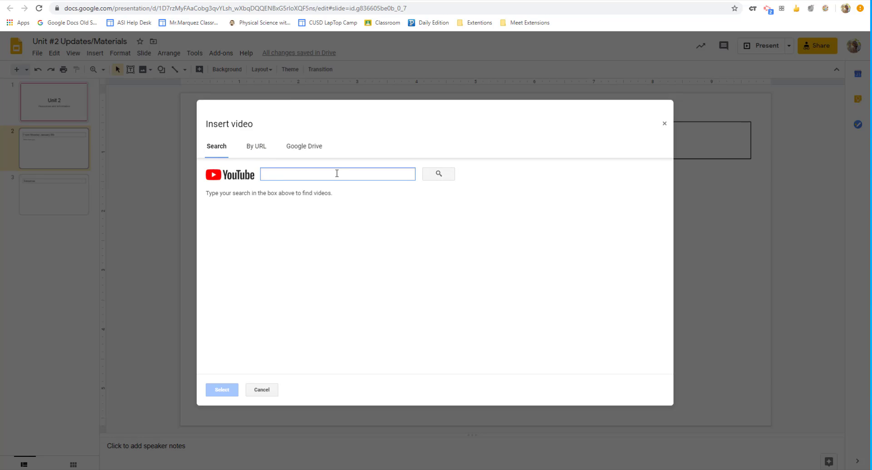
type("Atoms")
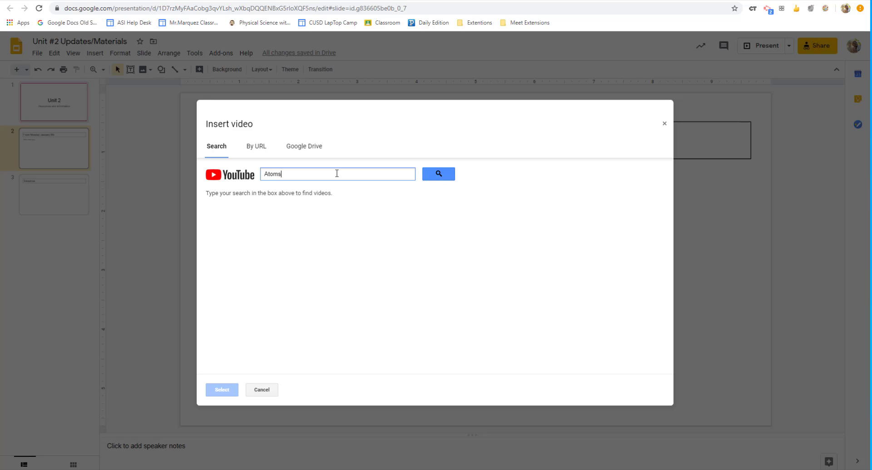
left_click(440, 172)
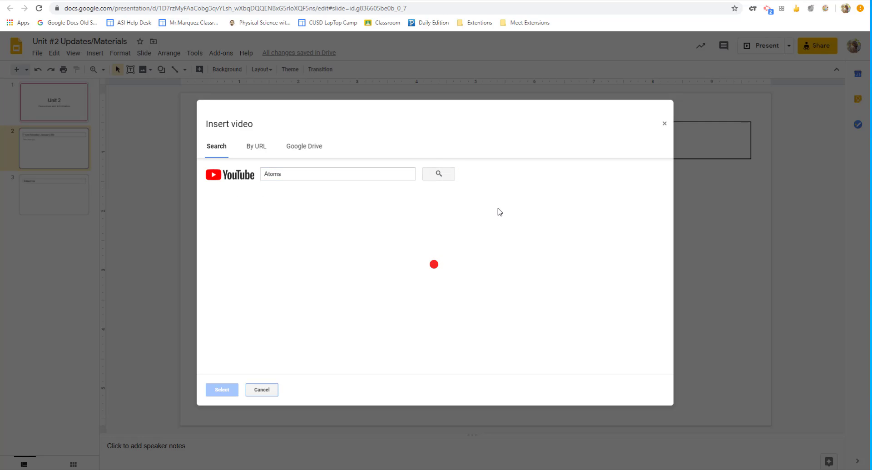
left_click(298, 217)
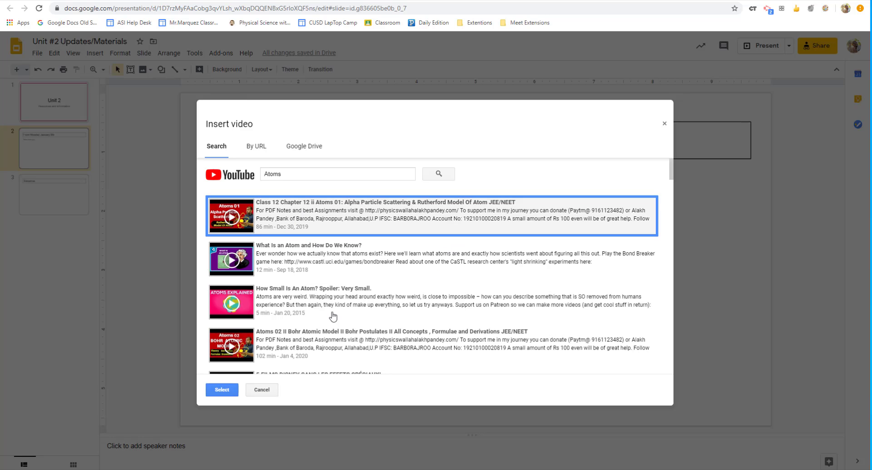
left_click(221, 387)
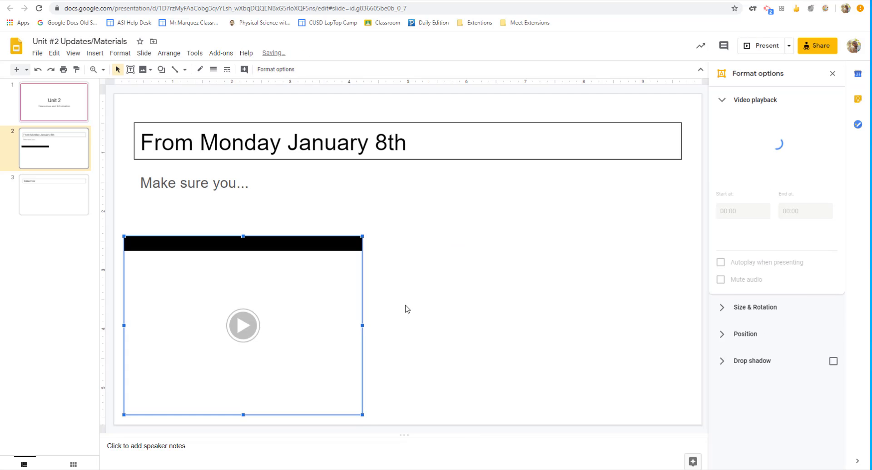
left_click_drag(270, 312, 416, 281)
left_click(113, 270)
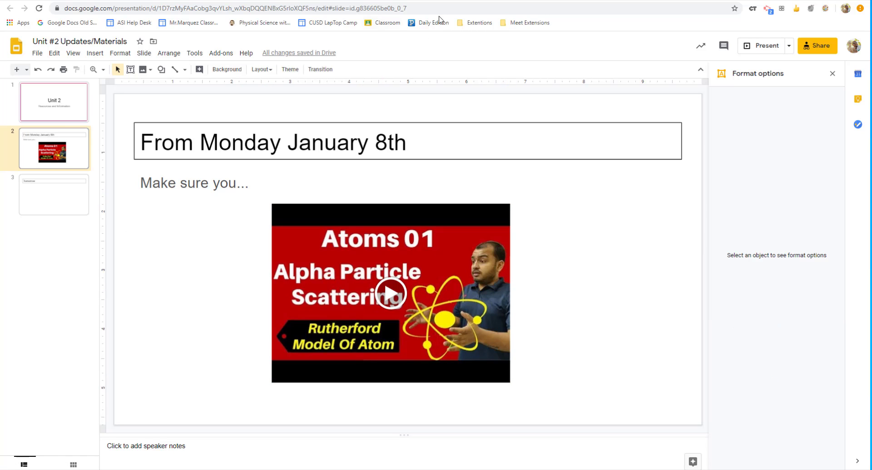
Switch to the student's copied site and check the New Unit Resources presentation at the end of the Unit 2 page.
mouse_move(390, 464)
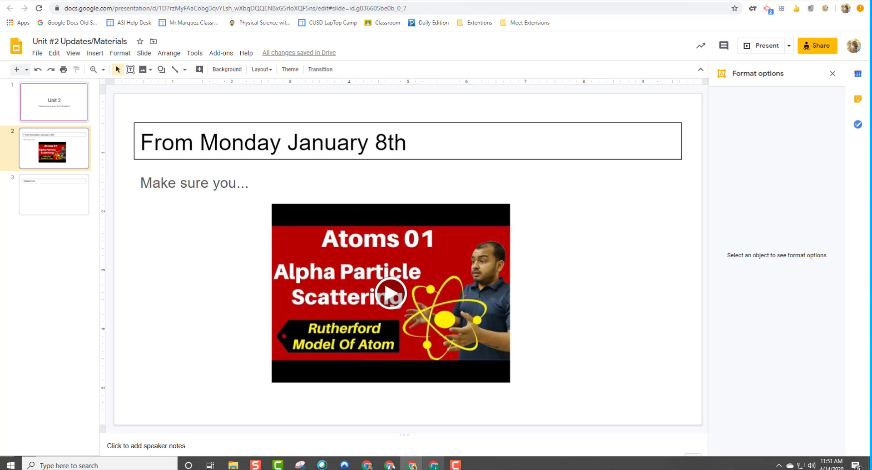
left_click(431, 464)
scroll(563, 204, "up", 15)
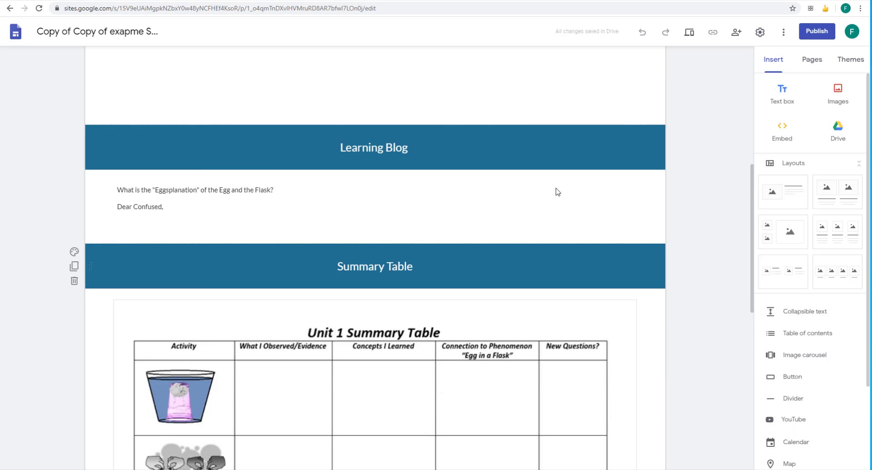
scroll(550, 182, "up", 2)
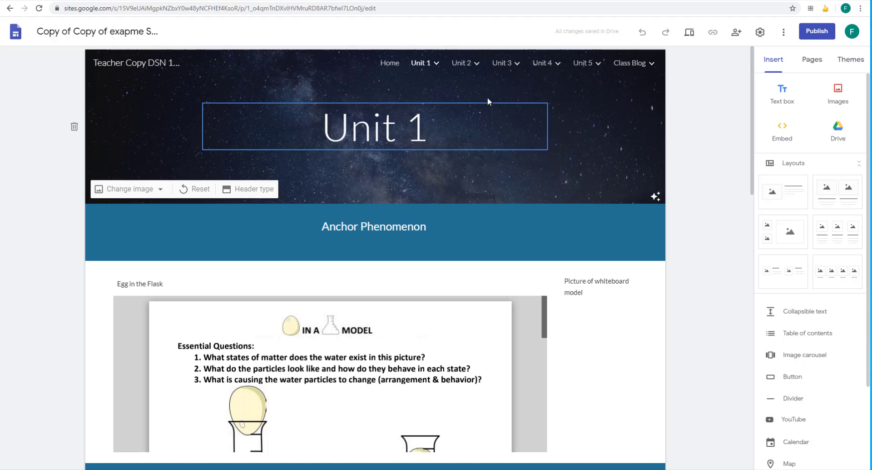
left_click(467, 67)
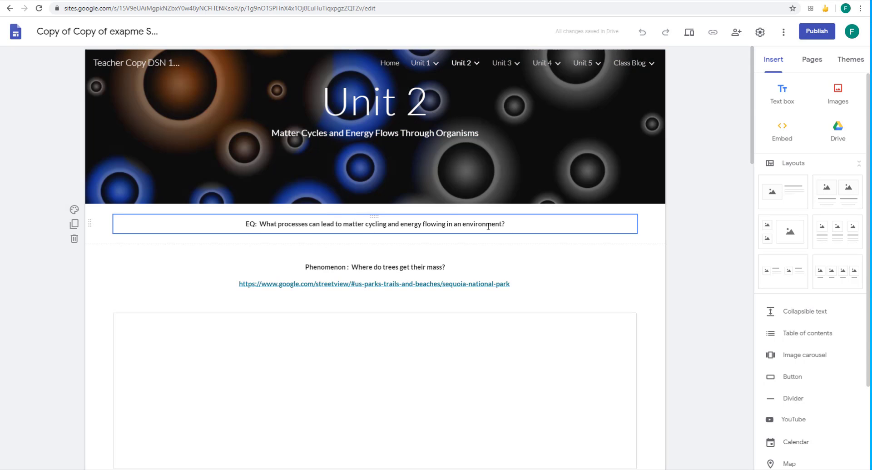
scroll(489, 229, "down", 20)
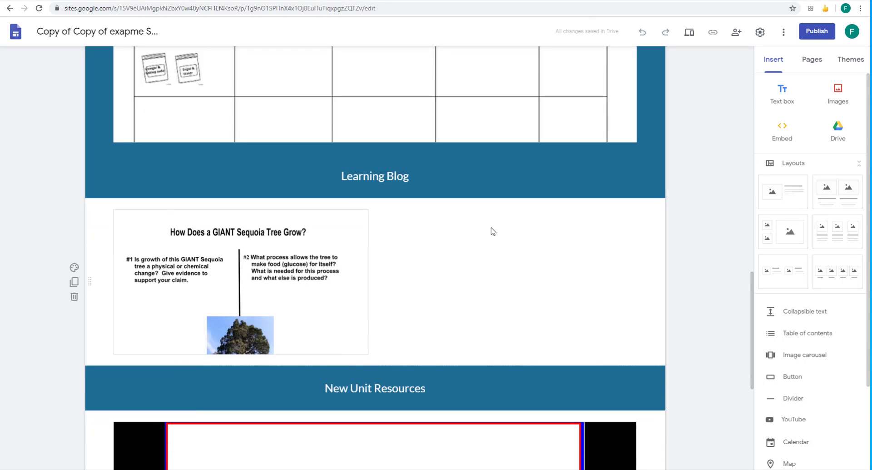
scroll(490, 231, "down", 5)
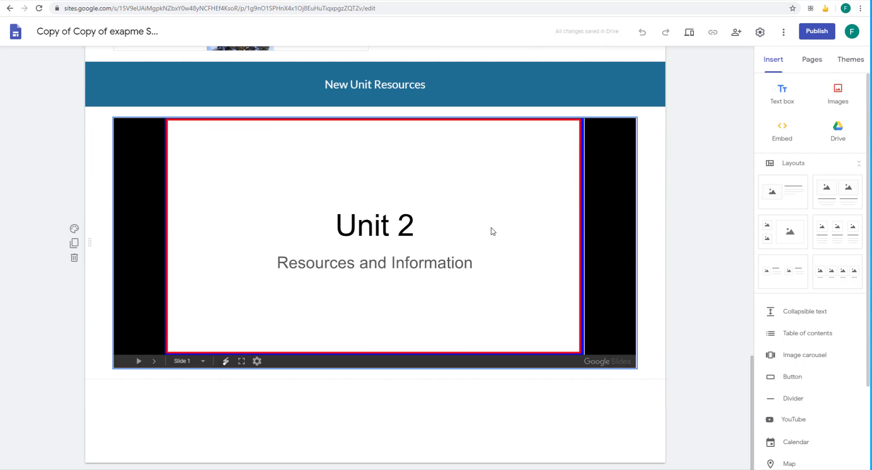
Preview the student's copied site, advance the Unit 2 New Unit Resources presentation to slide 2, and briefly play and pause its video.
left_click(152, 361)
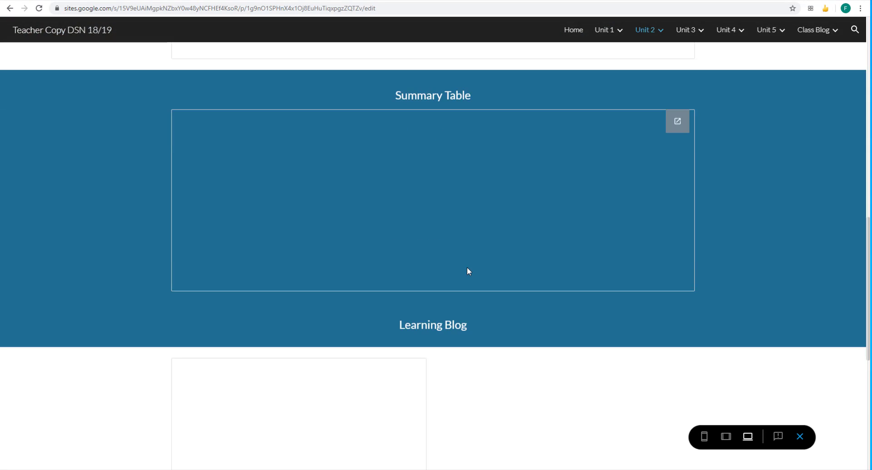
scroll(467, 270, "down", 6)
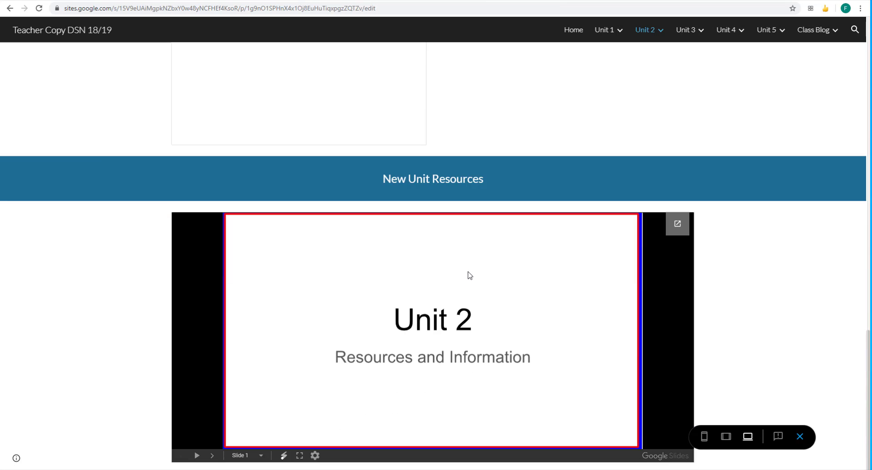
left_click(213, 455)
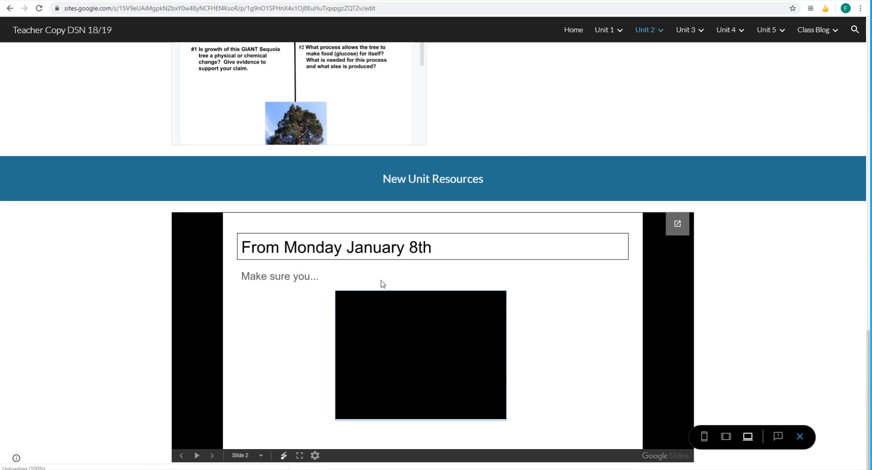
left_click(425, 356)
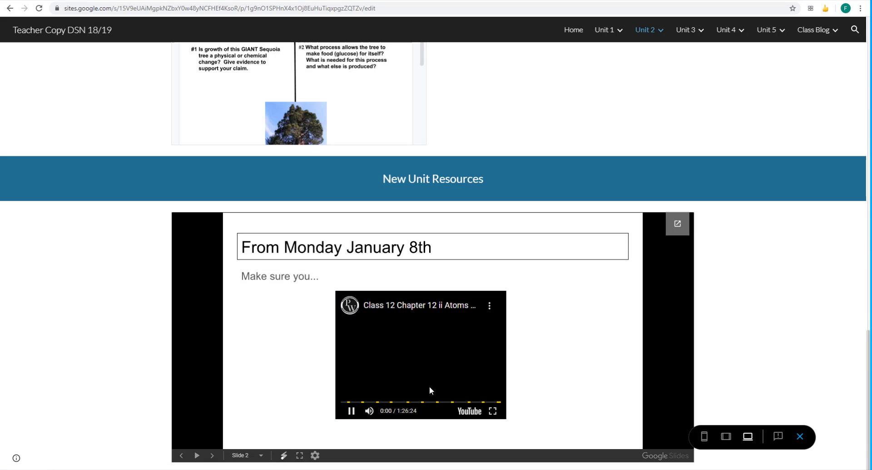
left_click(351, 411)
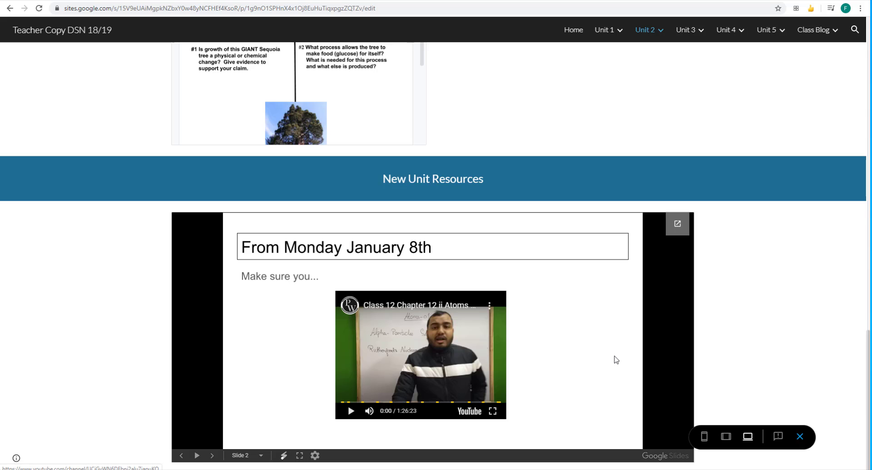
scroll(604, 359, "up", 15)
scroll(617, 349, "down", 11)
scroll(618, 349, "down", 4)
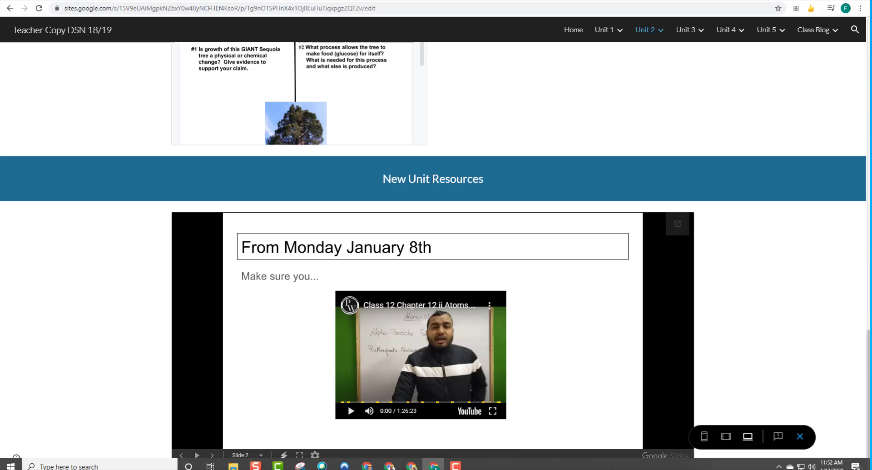
Switch to the teacher's Unit #2 Updates/Materials presentation, and from there to the template site to examine Unit 2's page through New Unit Resources.
left_click(434, 464)
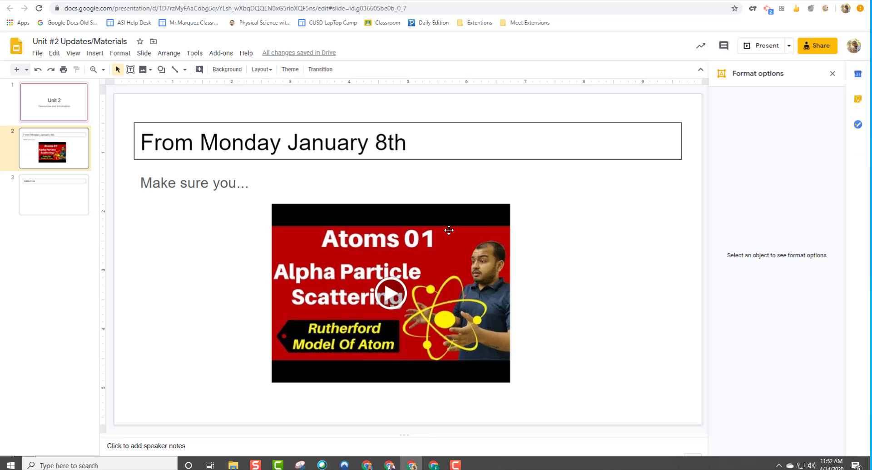
key("alt+Tab")
scroll(551, 292, "up", 15)
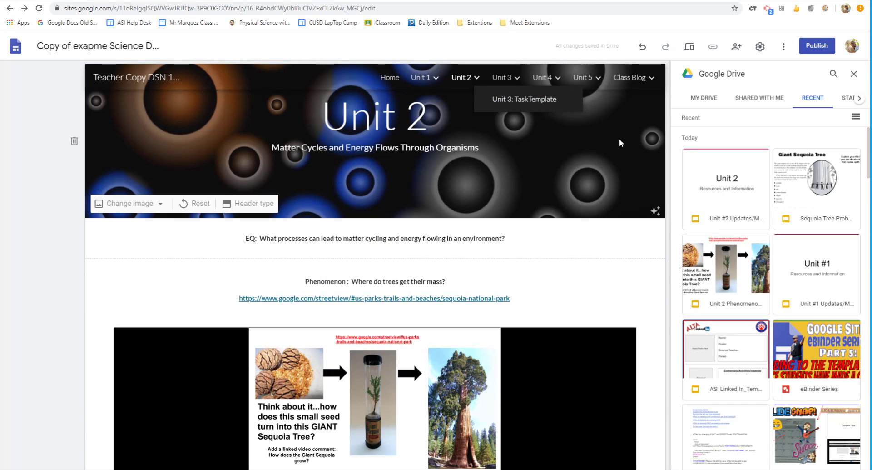
mouse_move(423, 81)
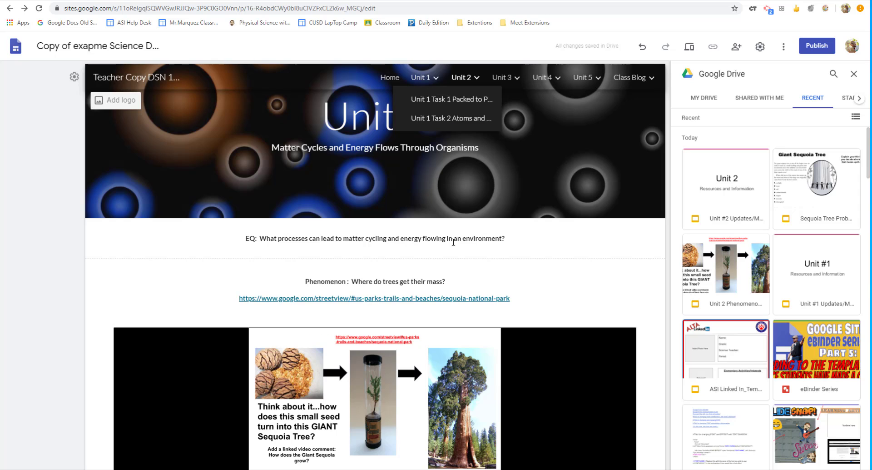
scroll(493, 278, "down", 20)
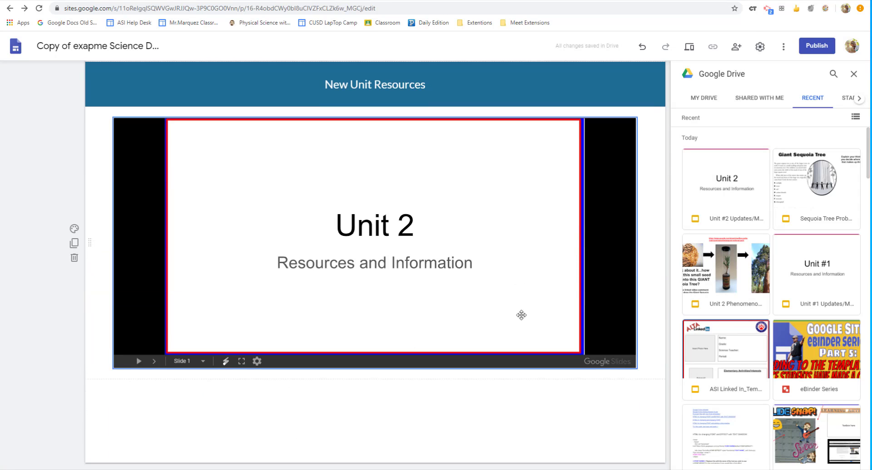